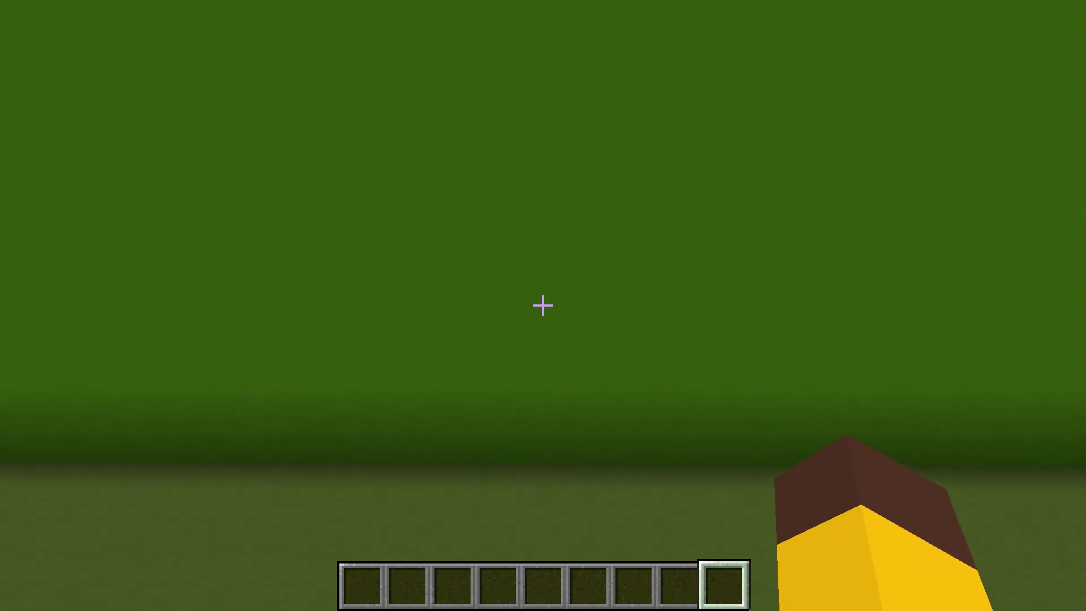
Move your own player to the Owner group with the manuadd command.
{"action": "type", "text": "/"}
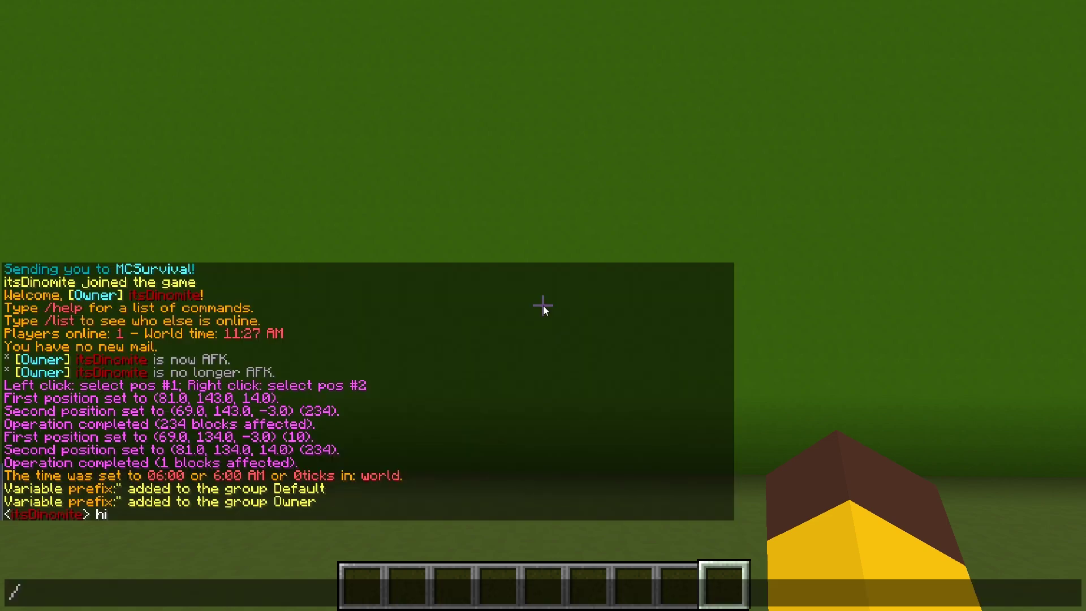
{"action": "type", "text": "manua"}
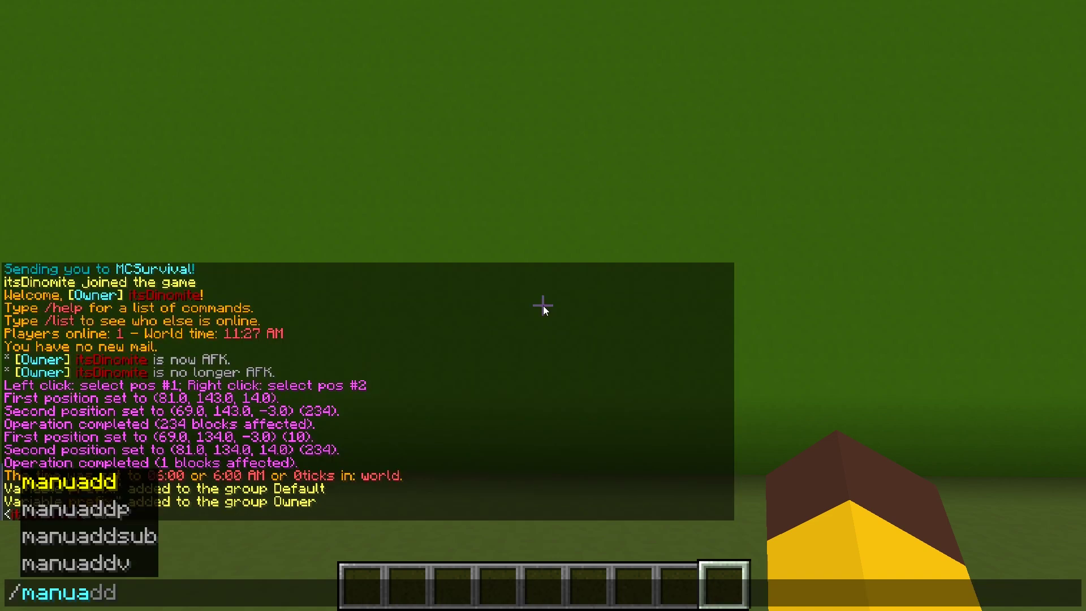
{"action": "type", "text": "dd i"}
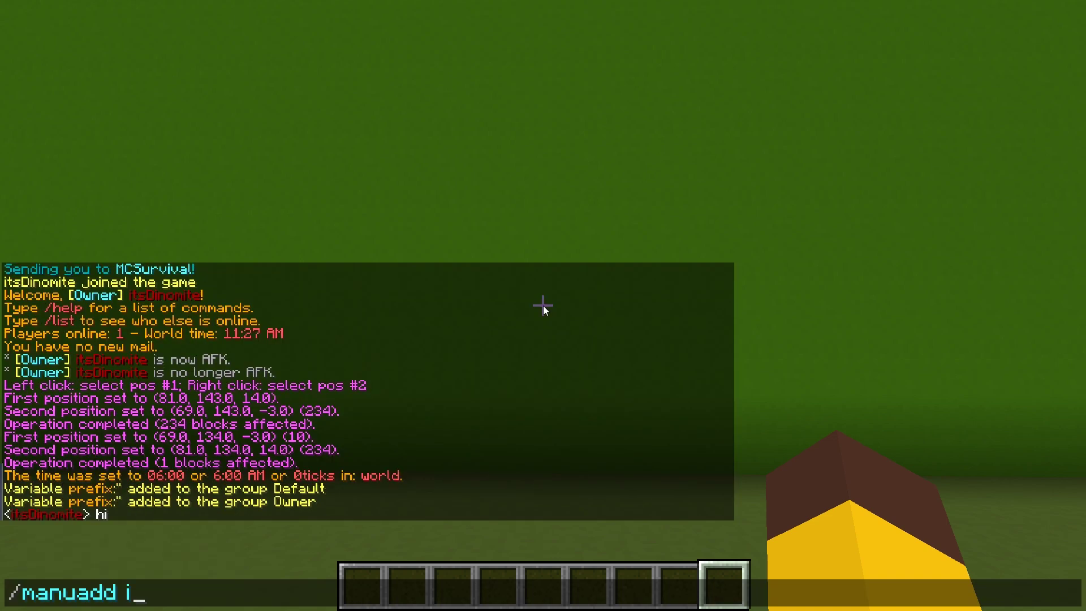
{"action": "key", "text": "Tab"}
{"action": "type", "text": "Owner"}
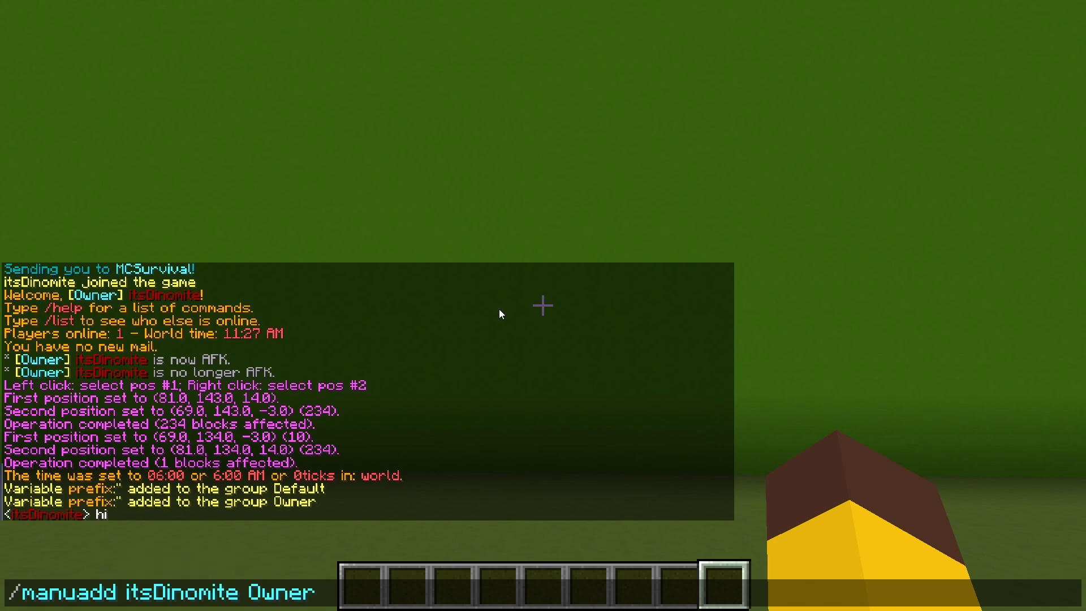
{"action": "key", "text": "Return"}
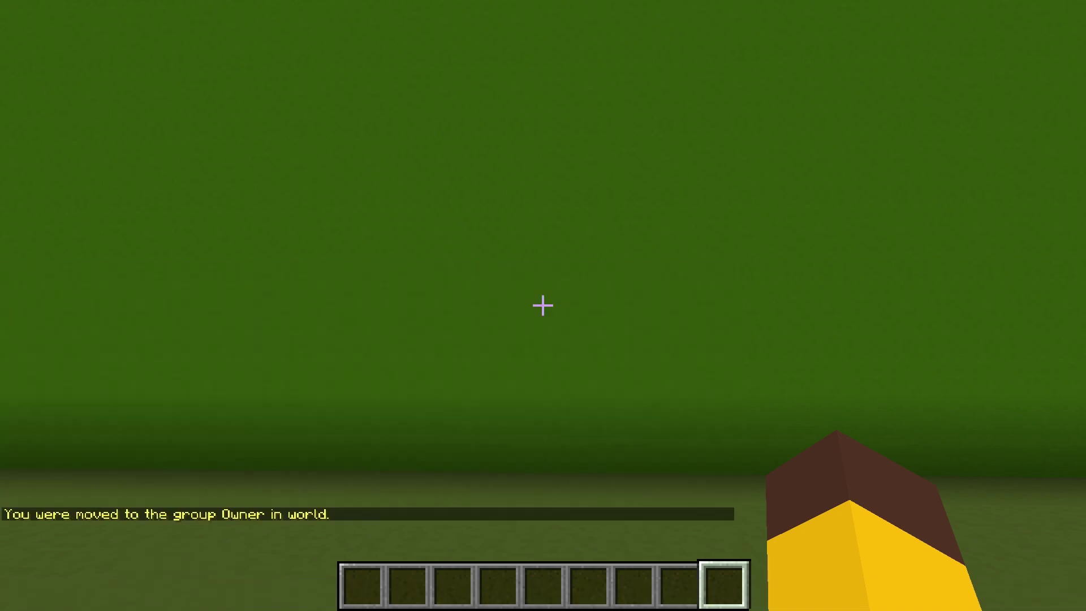
List the server's installed plugins with the /pl command.
{"action": "type", "text": "/pl"}
{"action": "key", "text": "Return"}
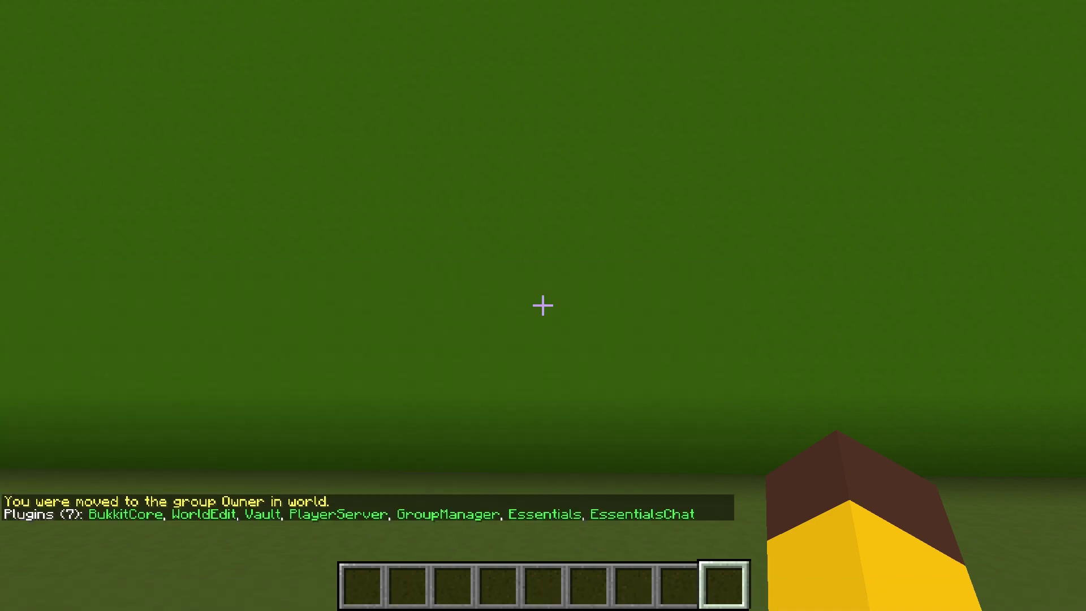
{"action": "key", "text": "t"}
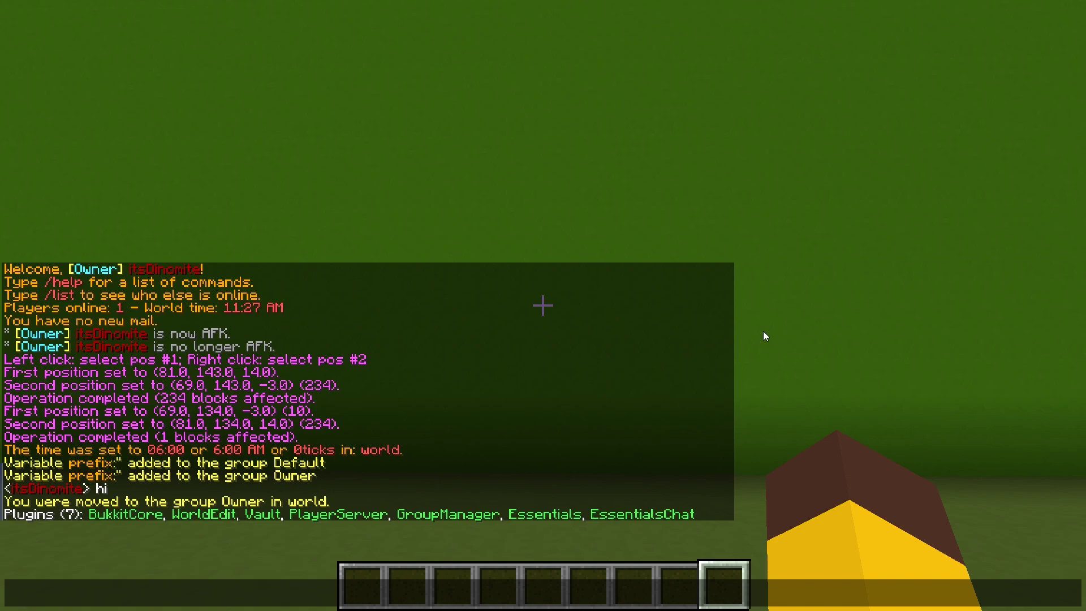
{"action": "key", "text": "Escape"}
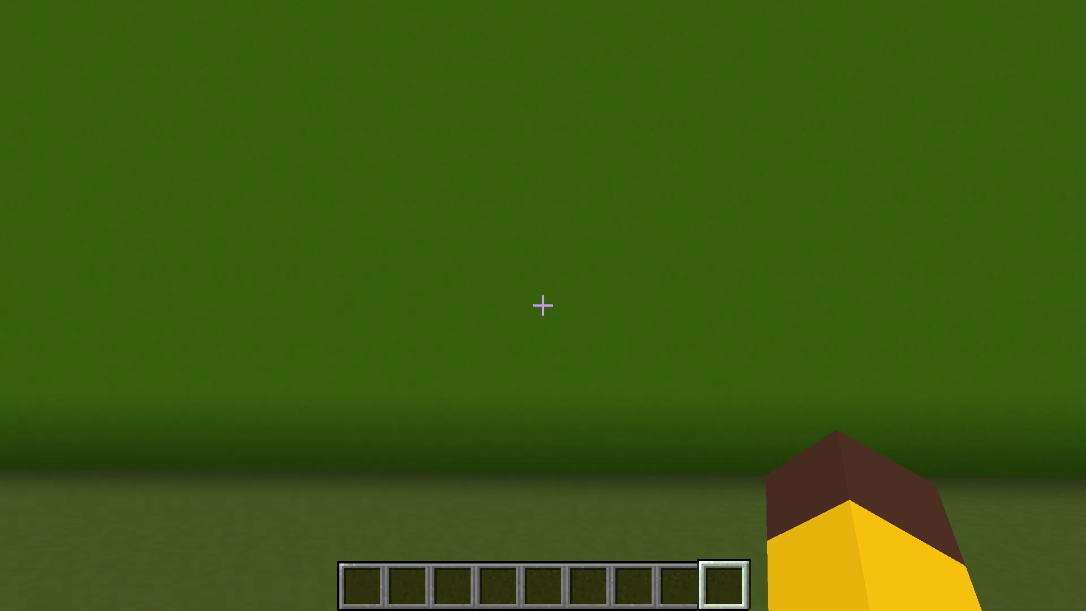
{"action": "key", "text": "slash"}
{"action": "type", "text": "manua"}
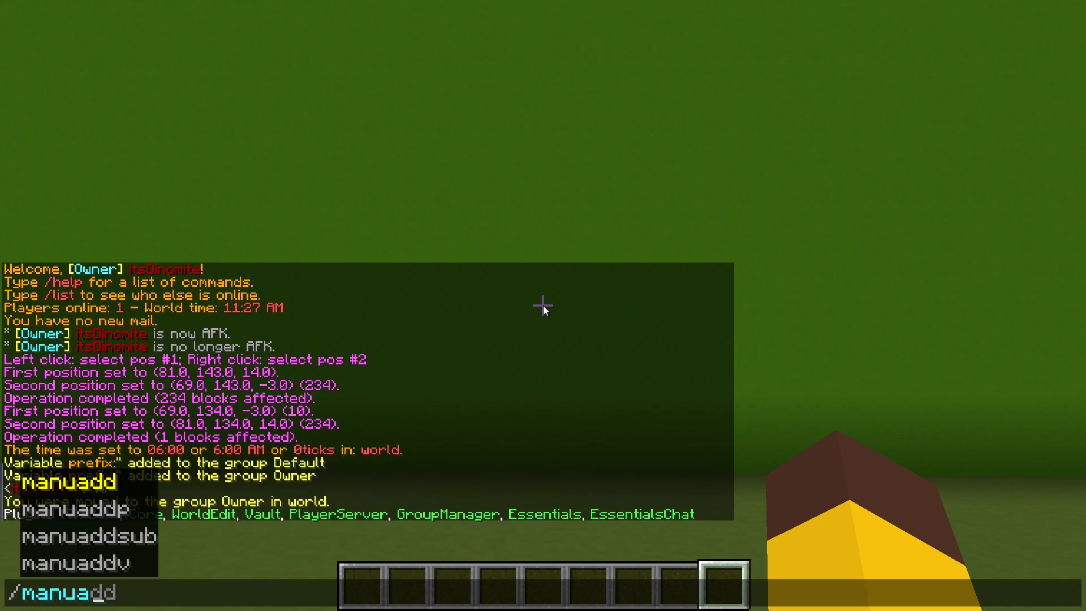
{"action": "key", "text": "Escape"}
{"action": "key", "text": "Escape"}
{"action": "key", "text": "s"}
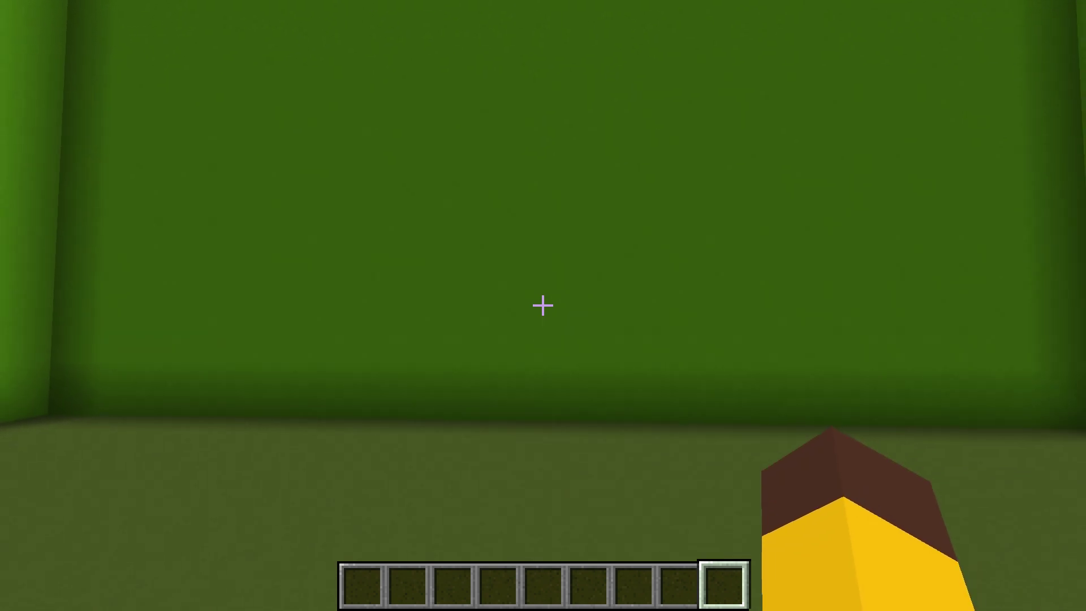
{"action": "key", "text": "w"}
Set the Owner group's prefix variable to &4[&aAdmin&4] &a with the mangaddv command.
{"action": "key", "text": "slash"}
{"action": "type", "text": "m"}
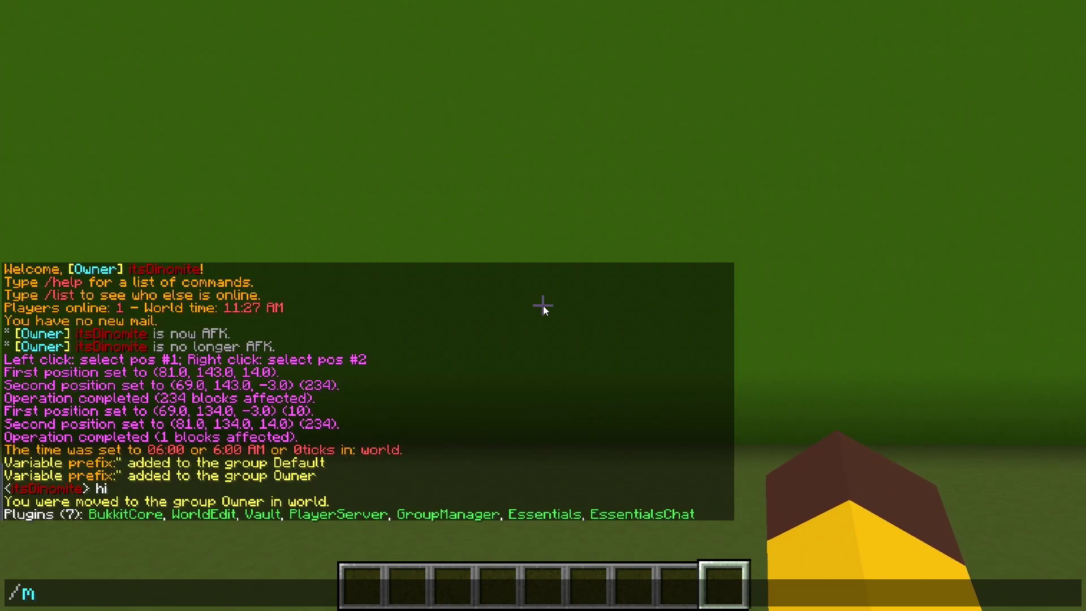
{"action": "type", "text": "angad"}
{"action": "key", "text": "BackSpace"}
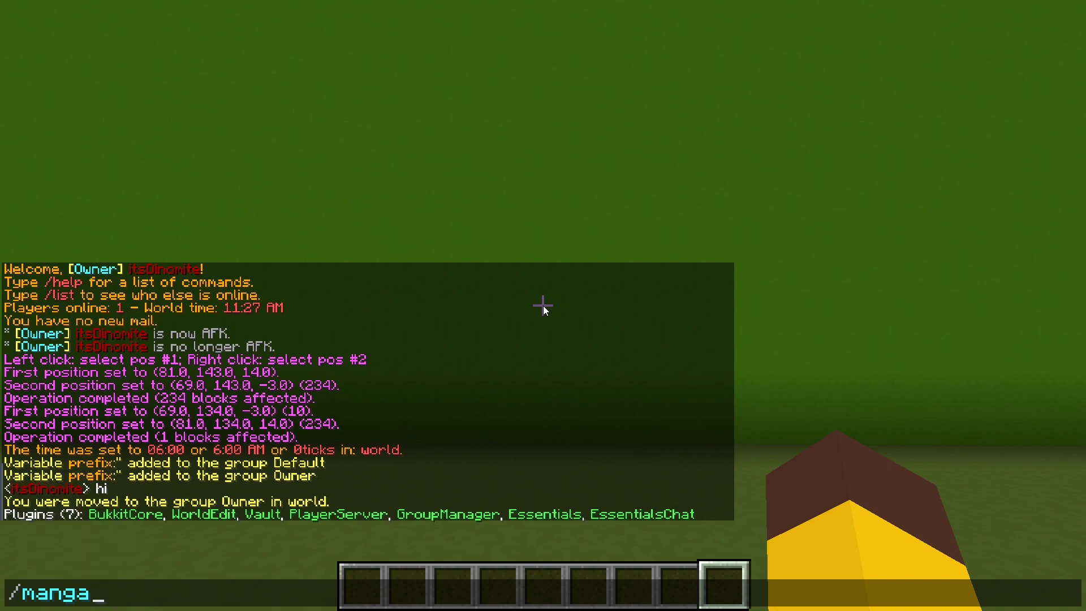
{"action": "key", "text": "BackSpace"}
{"action": "key", "text": "BackSpace"}
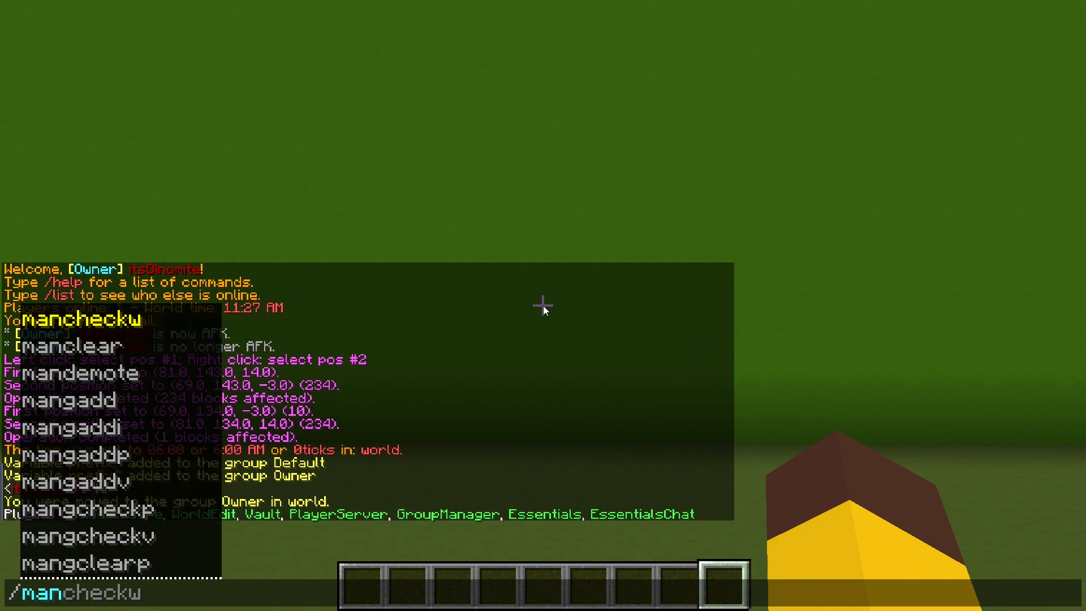
{"action": "type", "text": "gaddv"}
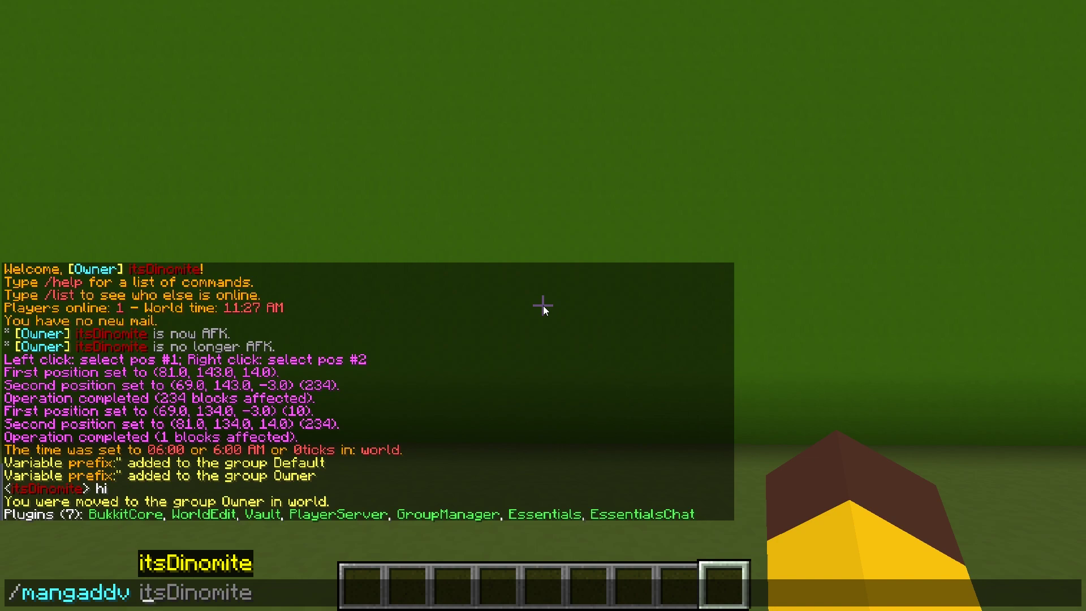
{"action": "type", "text": "Owner "}
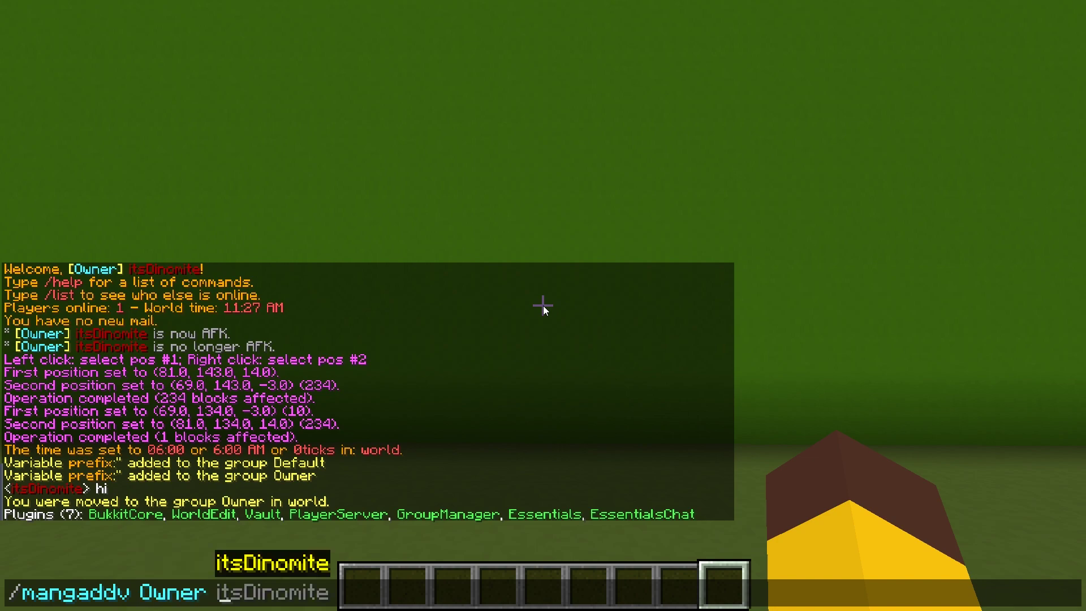
{"action": "type", "text": "prefix "}
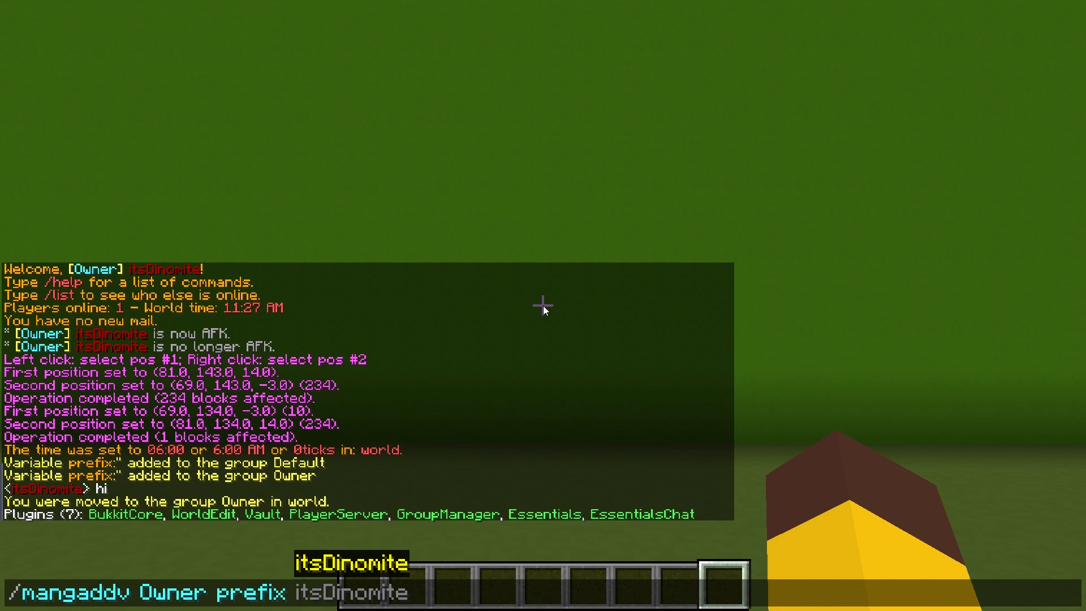
{"action": "type", "text": "&"}
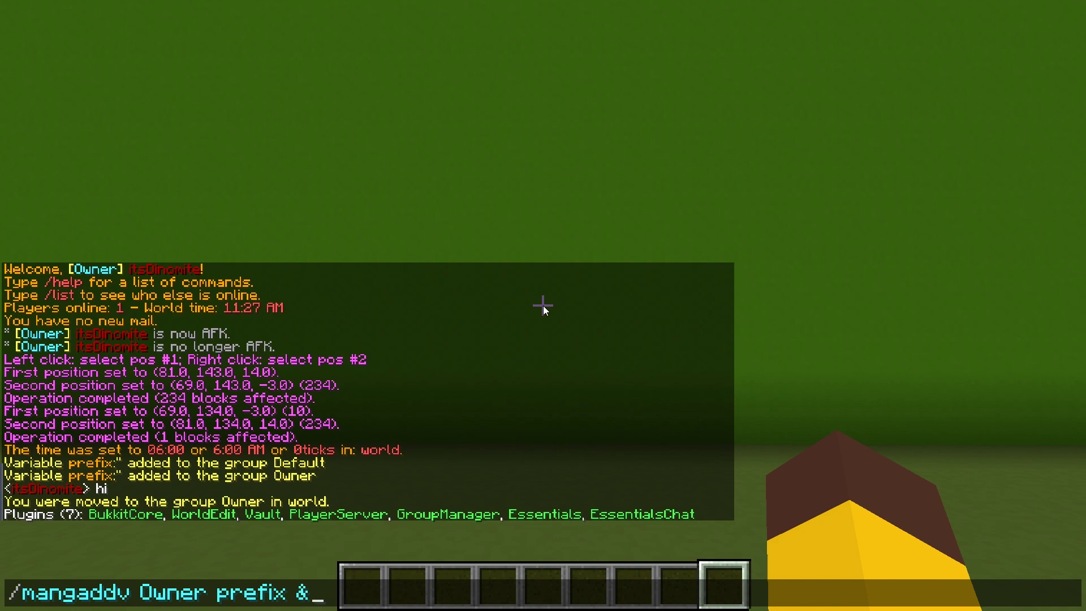
{"action": "type", "text": "4[&aAdmin"}
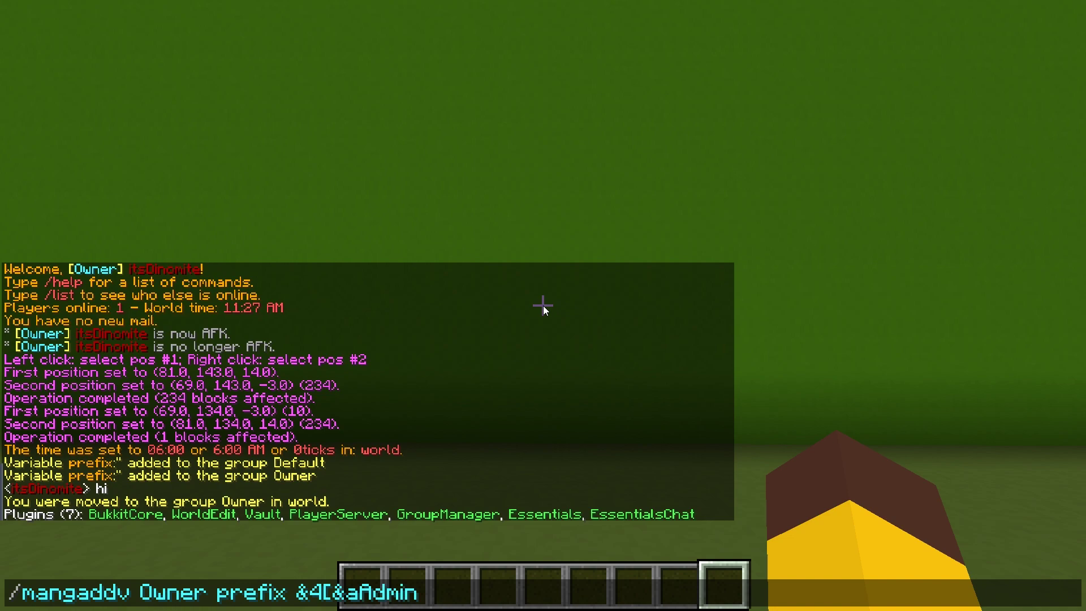
{"action": "type", "text": "&4] &4"}
{"action": "key", "text": "BackSpace"}
{"action": "type", "text": "a"}
{"action": "key", "text": "Return"}
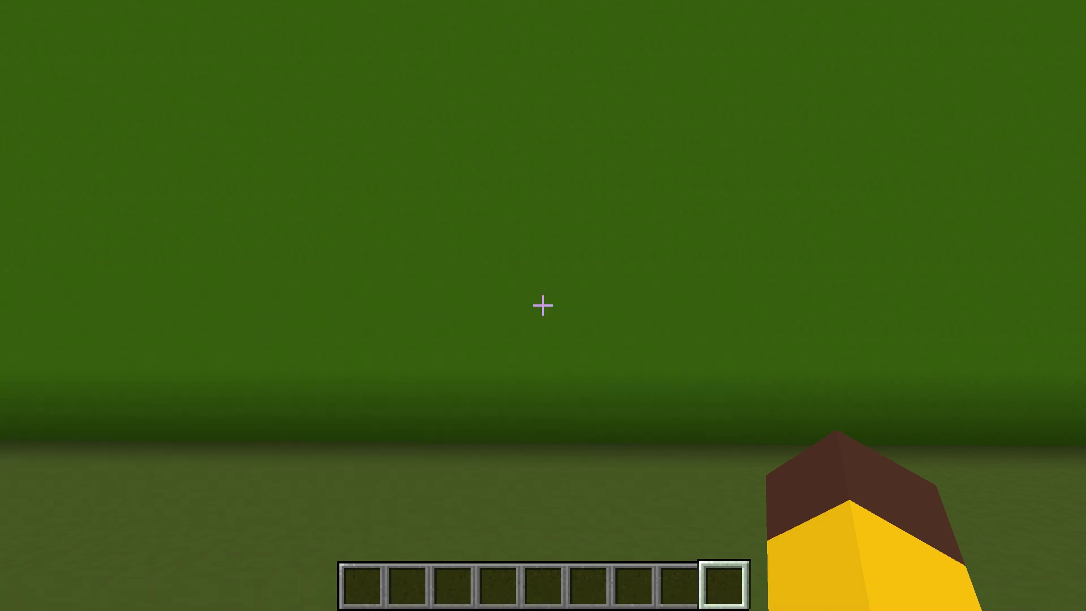
Rerun the Owner prefix command with both &a colour codes changed to &c, giving &4[&cAdmin&4] &c.
{"action": "key", "text": "t"}
{"action": "key", "text": "Up"}
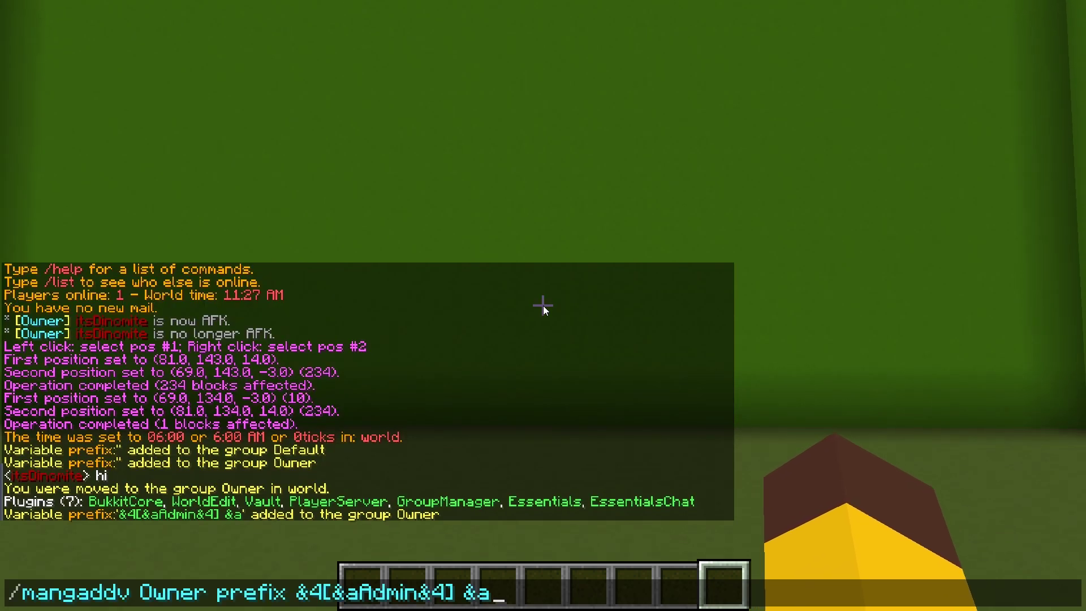
{"action": "left_click", "coordinate": [353, 594]}
{"action": "type", "text": "c"}
{"action": "key", "text": "Delete"}
{"action": "key", "text": "End"}
{"action": "key", "text": "Return"}
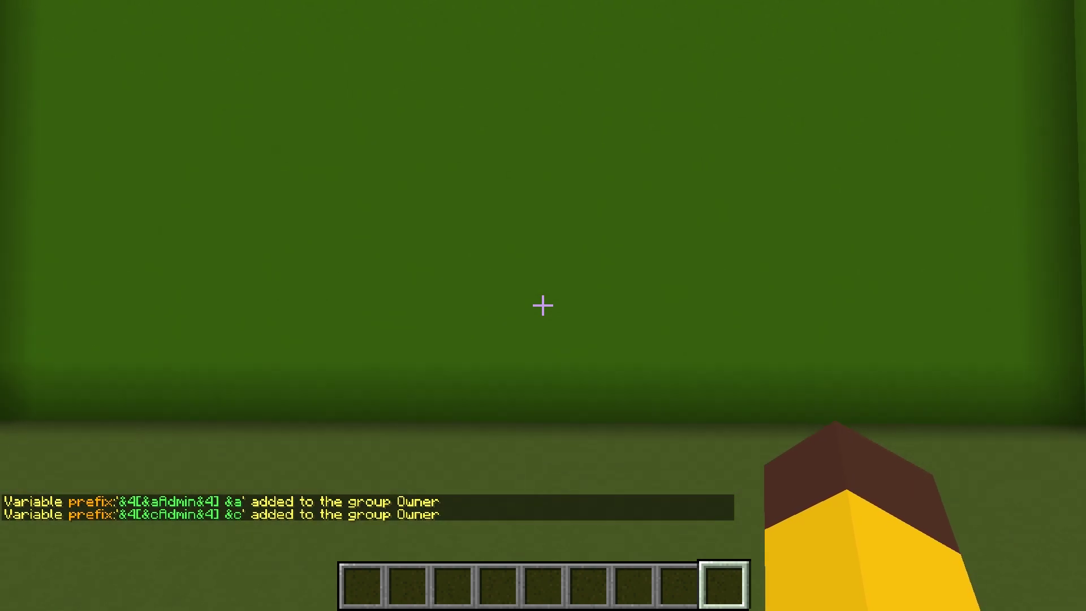
Send the chat message "hi" to test the Owner group's prefix.
{"action": "type", "text": "thi"}
{"action": "key", "text": "Return"}
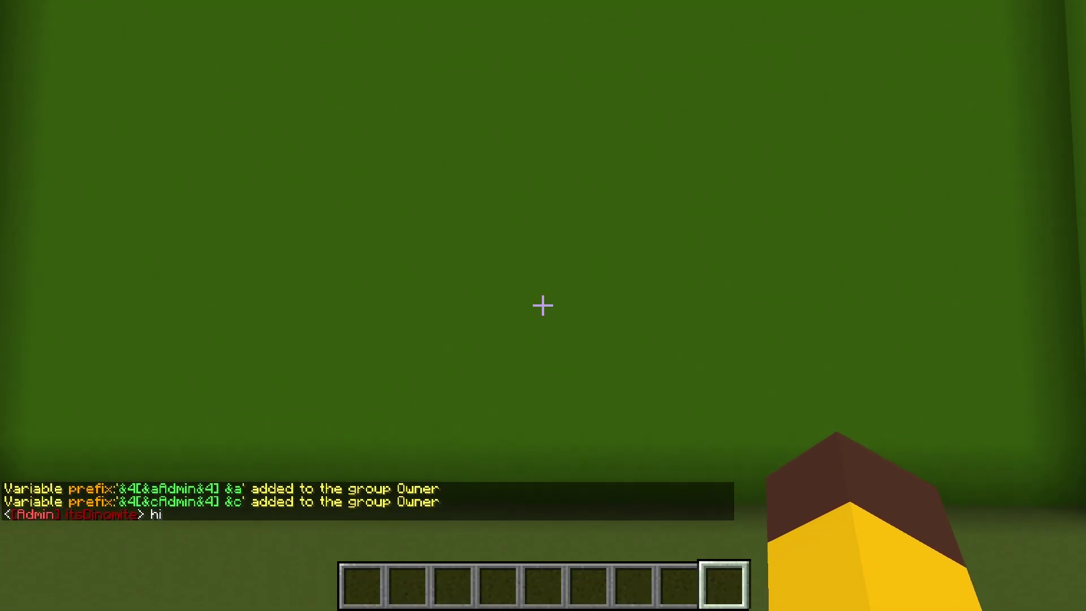
{"action": "key", "text": "s"}
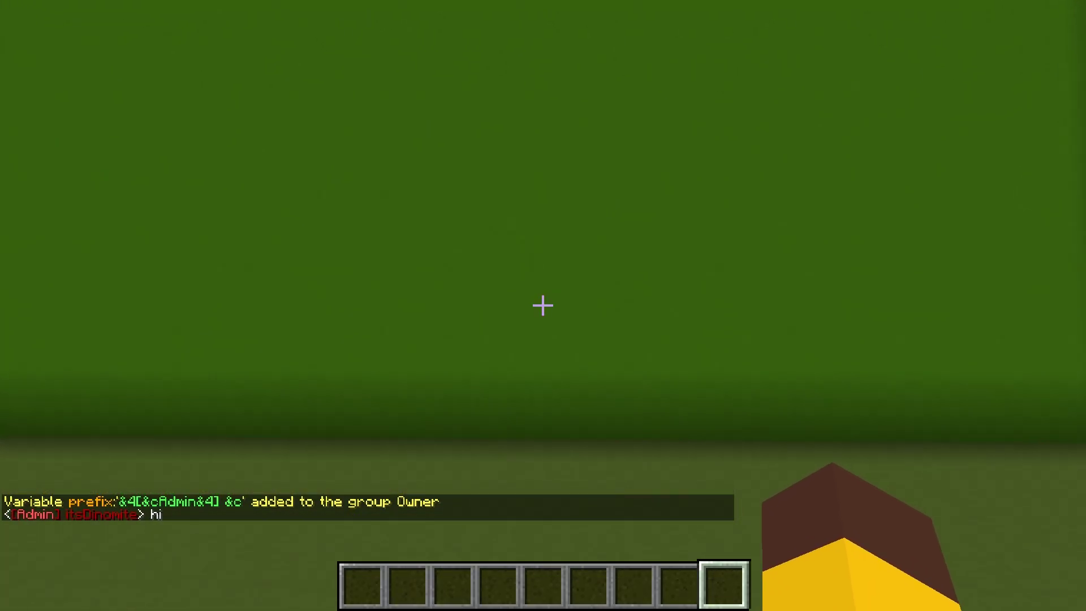
Move your own player to the Default group with manuadd and send "hi" in chat to test it.
{"action": "key", "text": "slash"}
{"action": "type", "text": "manuad"}
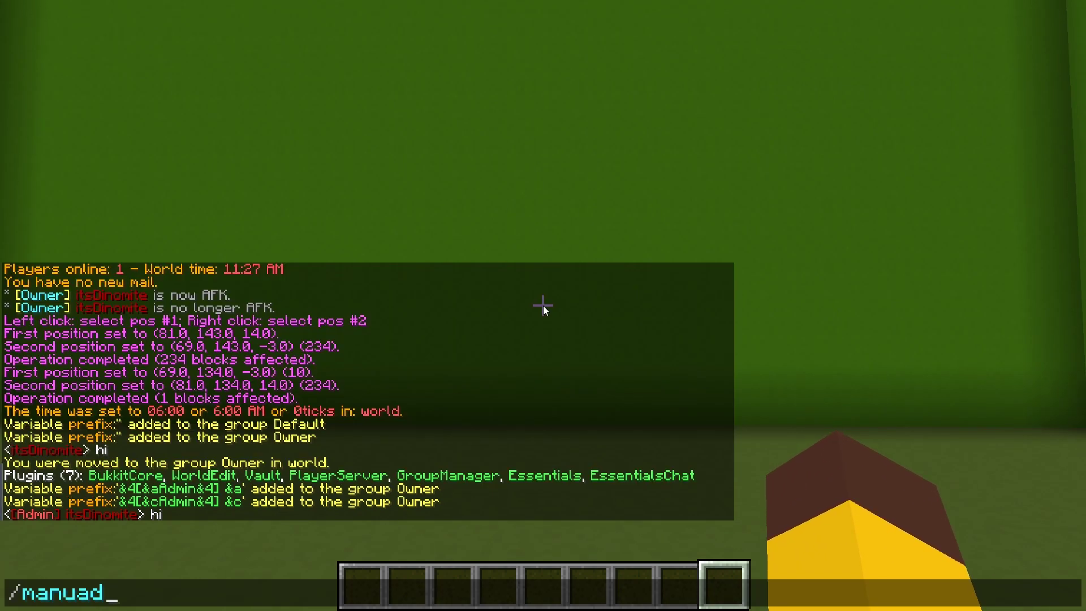
{"action": "type", "text": "d i"}
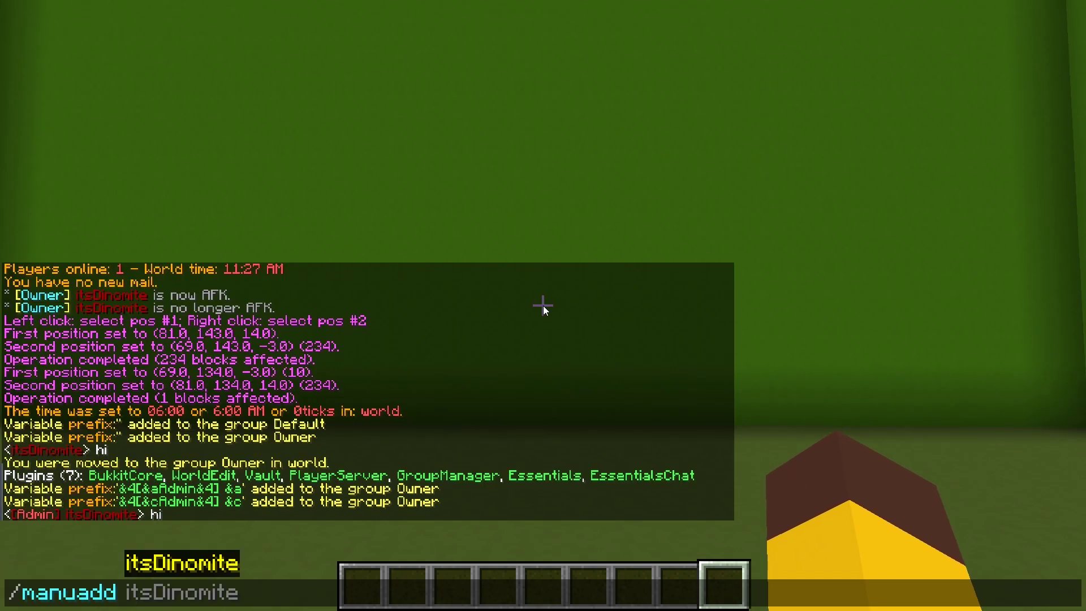
{"action": "key", "text": "Tab"}
{"action": "type", "text": "Default"}
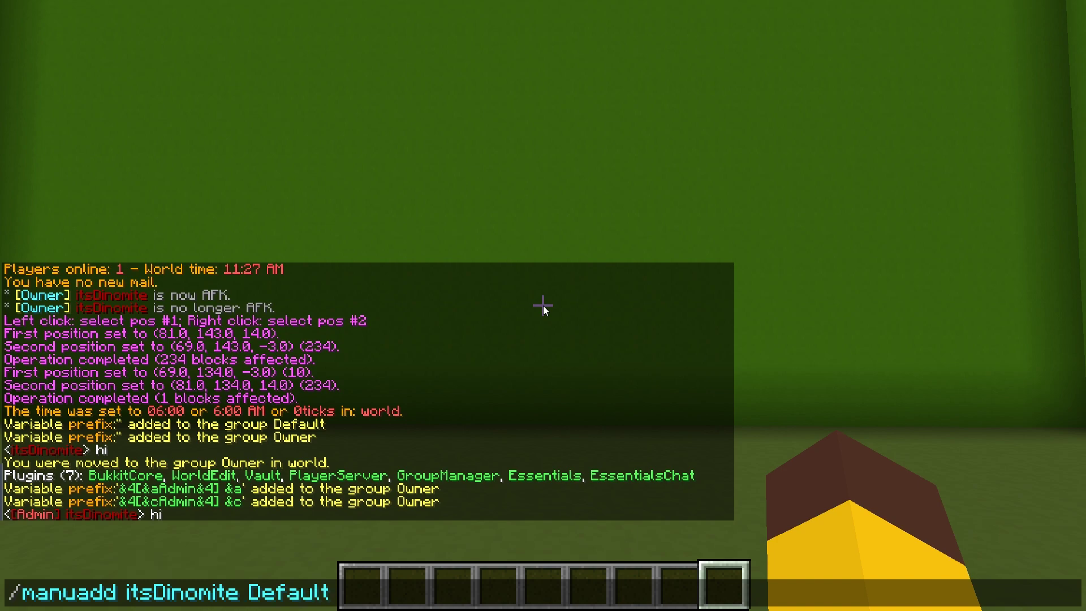
{"action": "key", "text": "Return"}
{"action": "type", "text": "thi"}
{"action": "key", "text": "Return"}
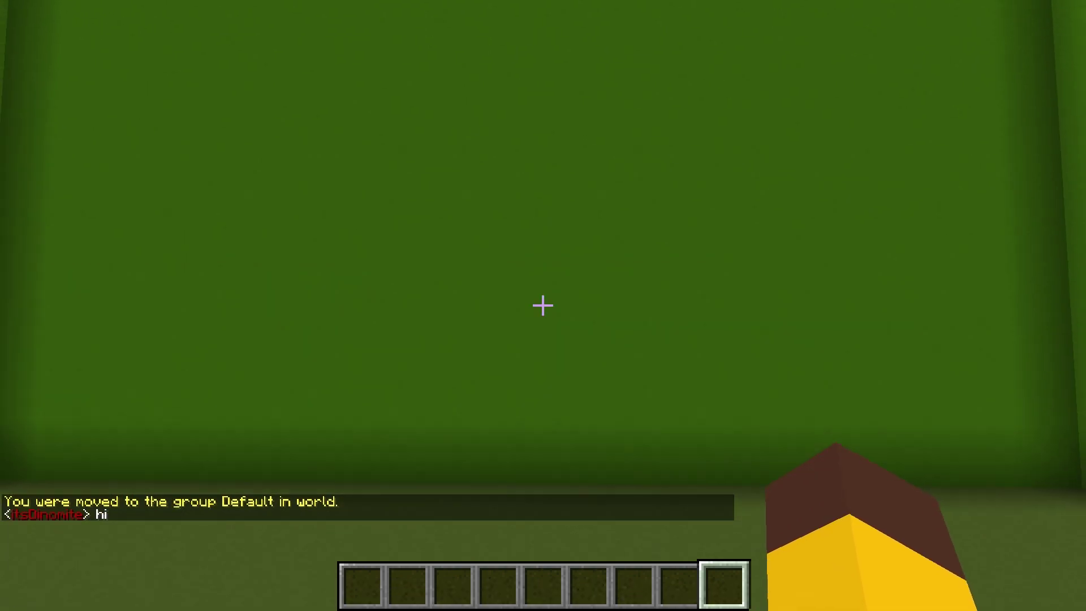
Recall the previous mangaddv prefix command and change its target group from Owner to Default.
{"action": "type", "text": "thi"}
{"action": "key", "text": "Up"}
{"action": "key", "text": "Up"}
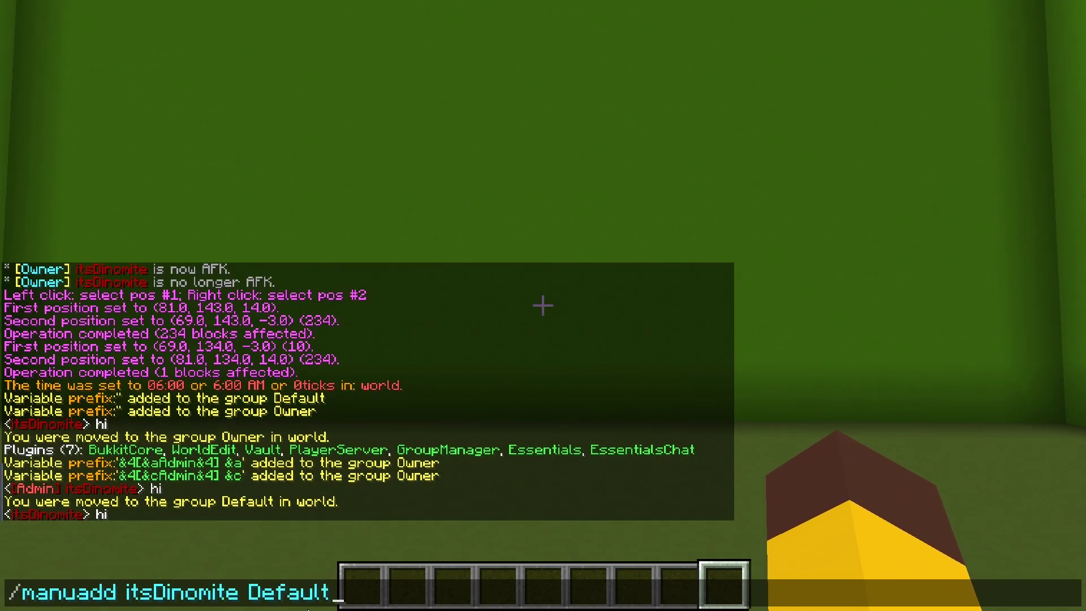
{"action": "key", "text": "Up"}
{"action": "key", "text": "Up"}
{"action": "left_click", "coordinate": [213, 592]}
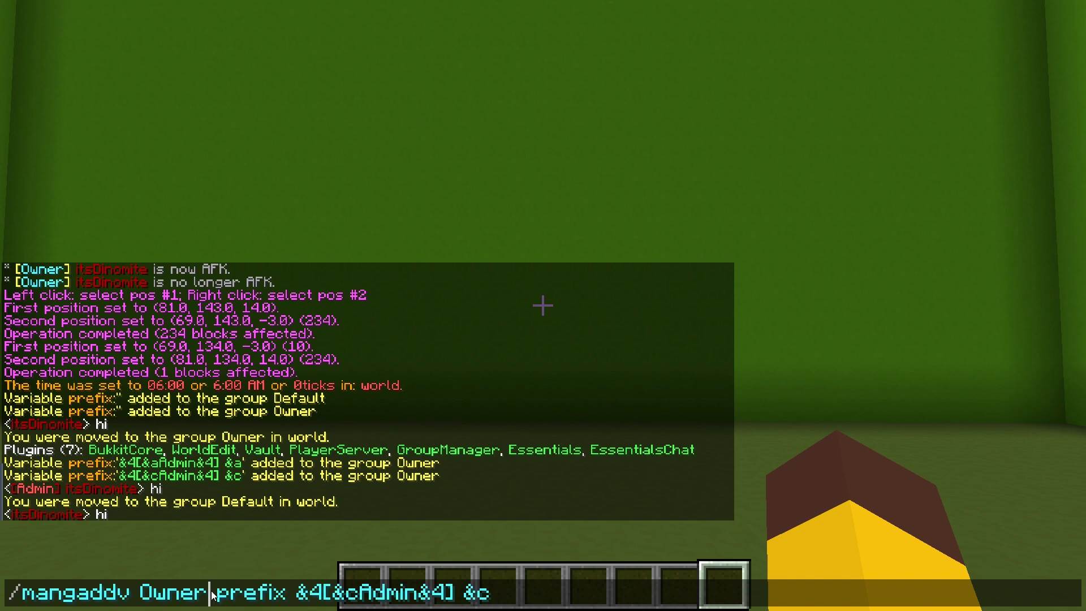
{"action": "key", "text": "BackSpace"}
{"action": "key", "text": "BackSpace"}
{"action": "key", "text": "BackSpace"}
{"action": "key", "text": "BackSpace"}
{"action": "key", "text": "BackSpace"}
{"action": "type", "text": "Default"}
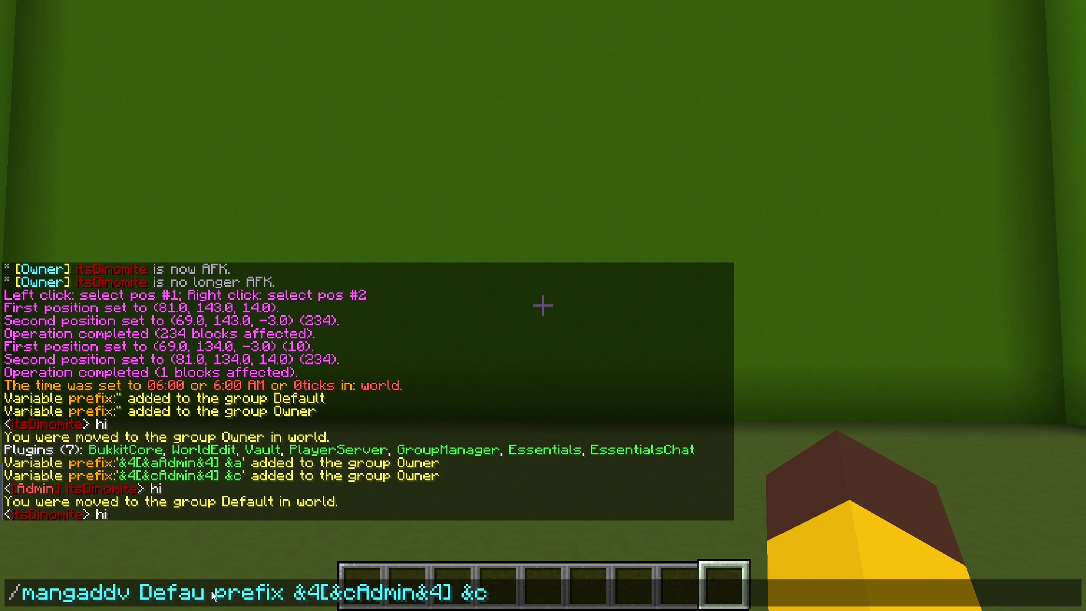
Replace the prefix value in the Default group command with &8[&7Member&8] &7 and run it.
{"action": "left_click", "coordinate": [563, 593]}
{"action": "key", "text": "BackSpace"}
{"action": "key", "text": "BackSpace"}
{"action": "key", "text": "BackSpace"}
{"action": "key", "text": "BackSpace"}
{"action": "key", "text": "BackSpace"}
{"action": "key", "text": "BackSpace"}
{"action": "key", "text": "BackSpace"}
{"action": "key", "text": "BackSpace"}
{"action": "key", "text": "BackSpace"}
{"action": "key", "text": "BackSpace"}
{"action": "key", "text": "BackSpace"}
{"action": "key", "text": "BackSpace"}
{"action": "key", "text": "BackSpace"}
{"action": "key", "text": "BackSpace"}
{"action": "key", "text": "BackSpace"}
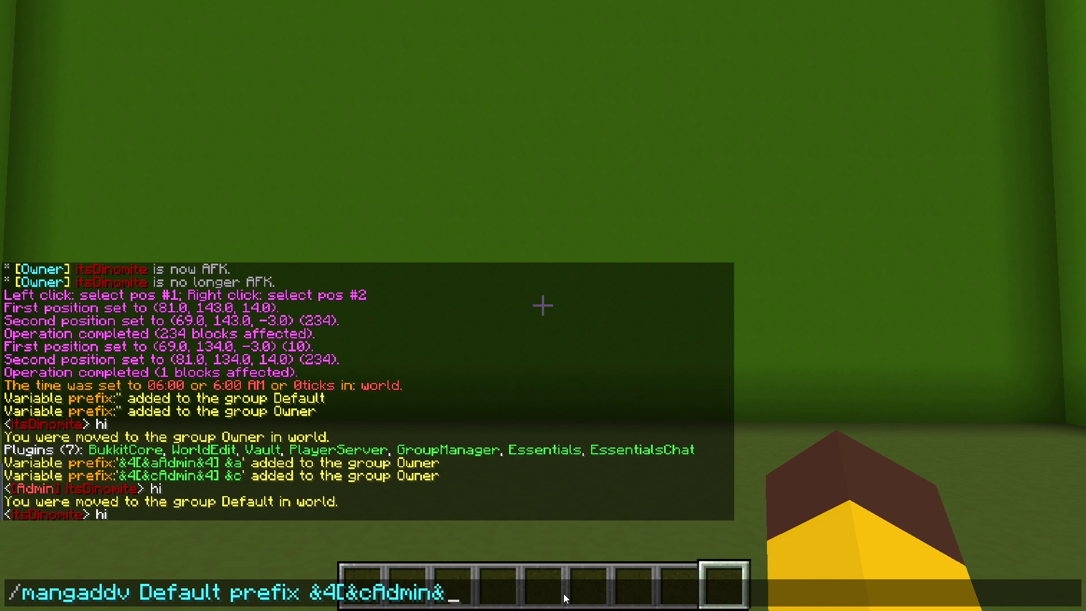
{"action": "type", "text": "8[&7D"}
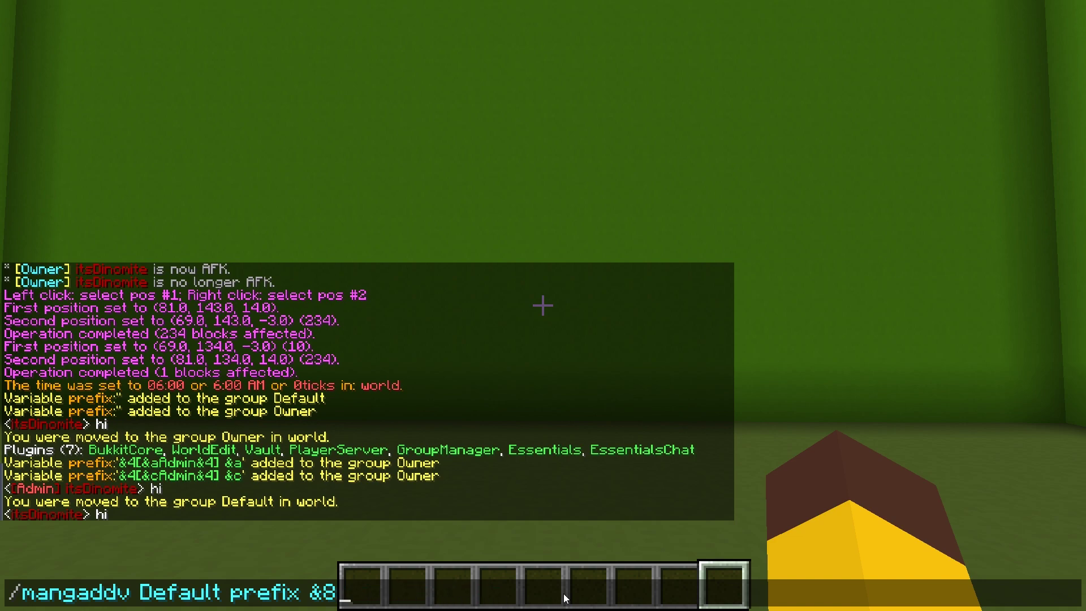
{"action": "key", "text": "BackSpace"}
{"action": "type", "text": "me"}
{"action": "key", "text": "BackSpace"}
{"action": "key", "text": "BackSpace"}
{"action": "type", "text": "Mem"}
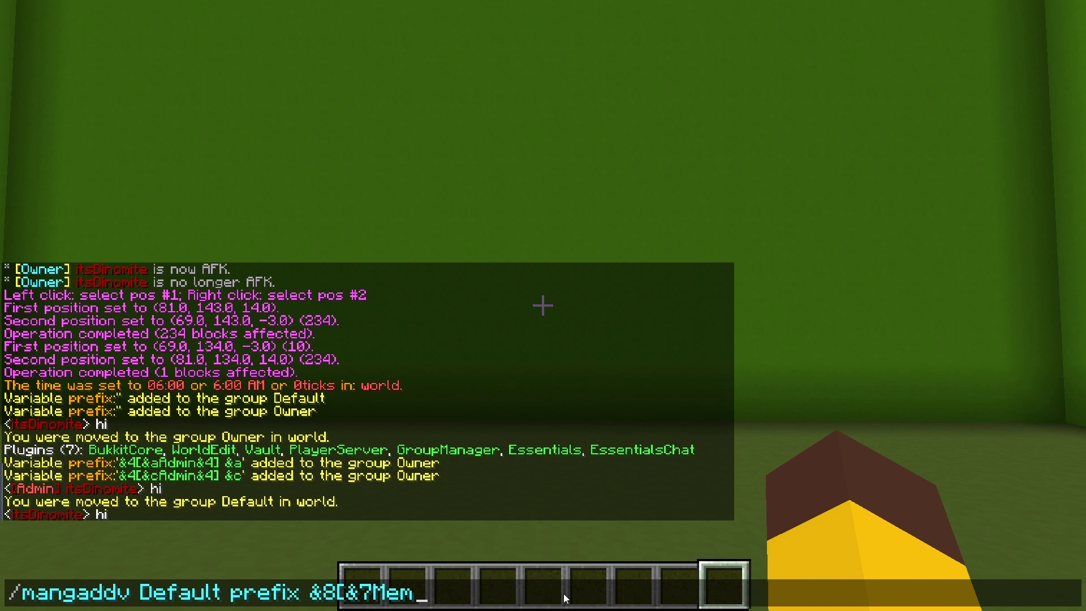
{"action": "type", "text": "ber&8] &"}
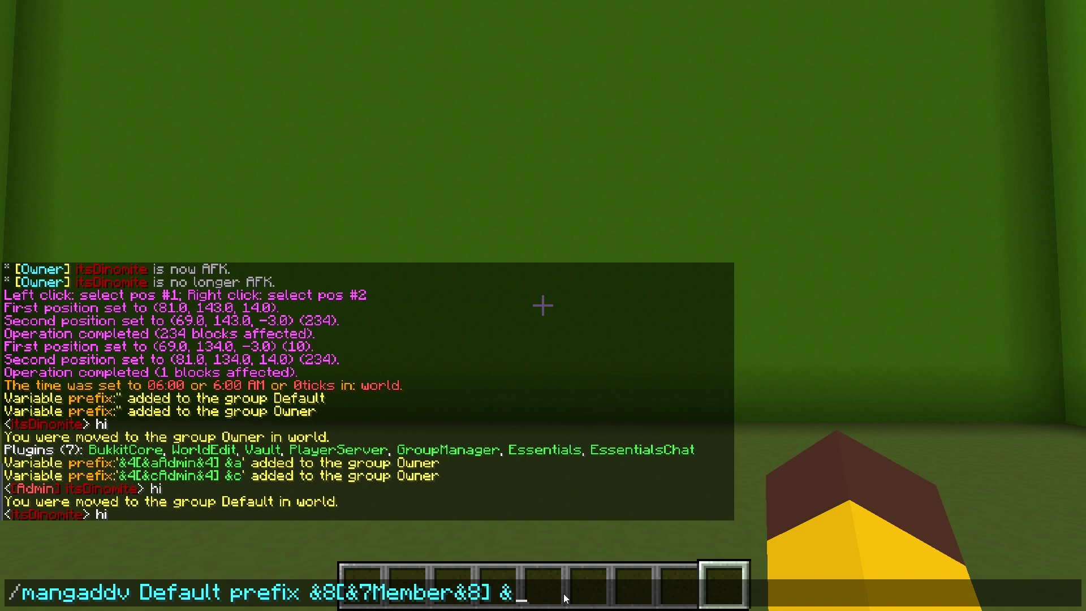
{"action": "type", "text": "7"}
{"action": "key", "text": "Return"}
Send a short "hi" chat message to test the Default group's Member prefix.
{"action": "type", "text": "te> hi]\\"}
{"action": "key", "text": "Return"}
{"action": "key", "text": "w"}
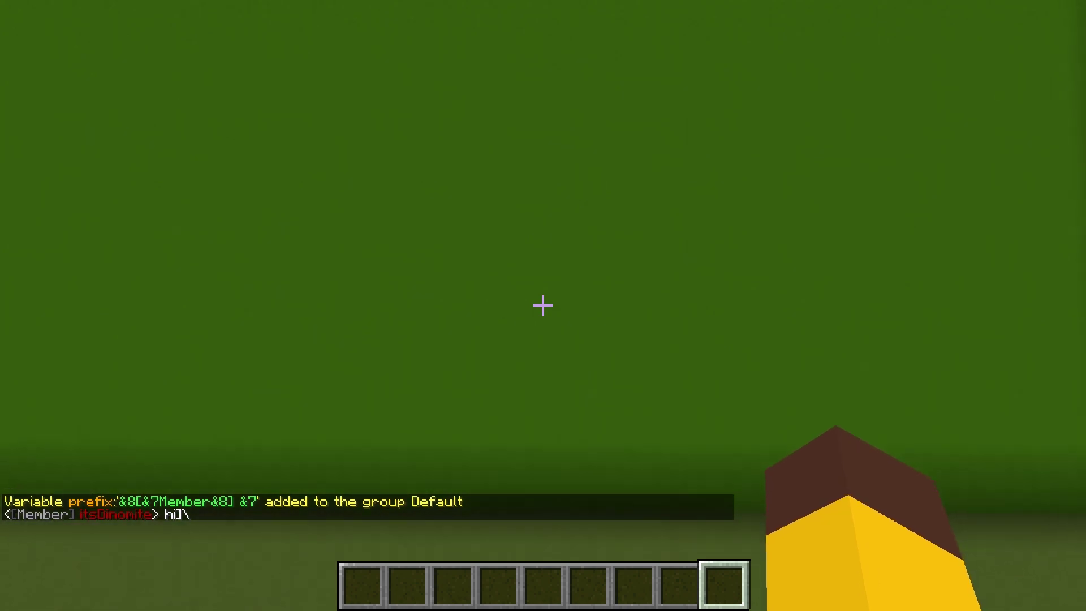
{"action": "key", "text": "s"}
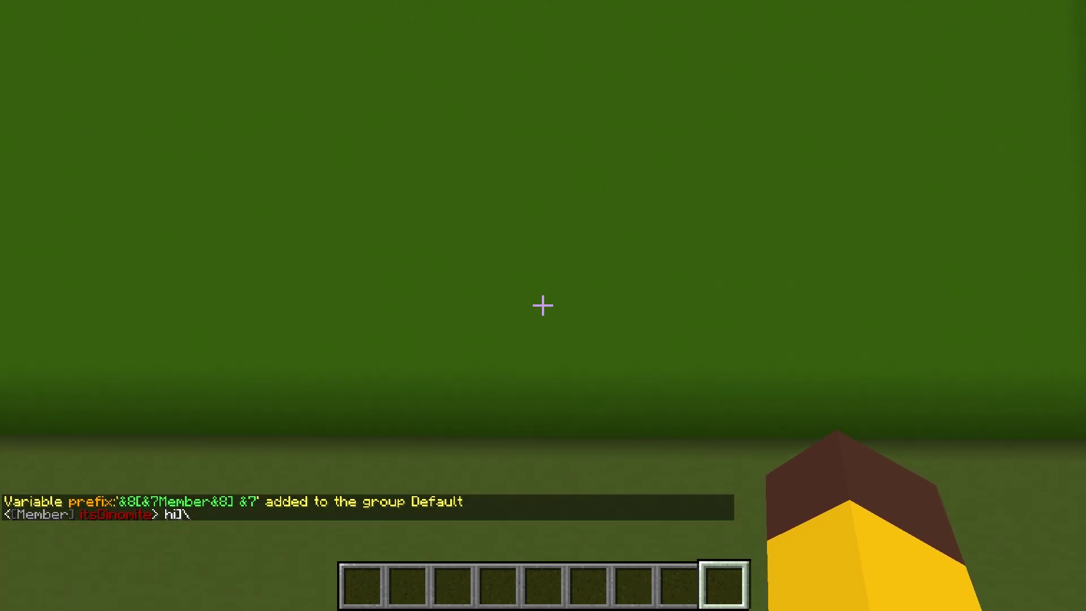
{"action": "key", "text": "s"}
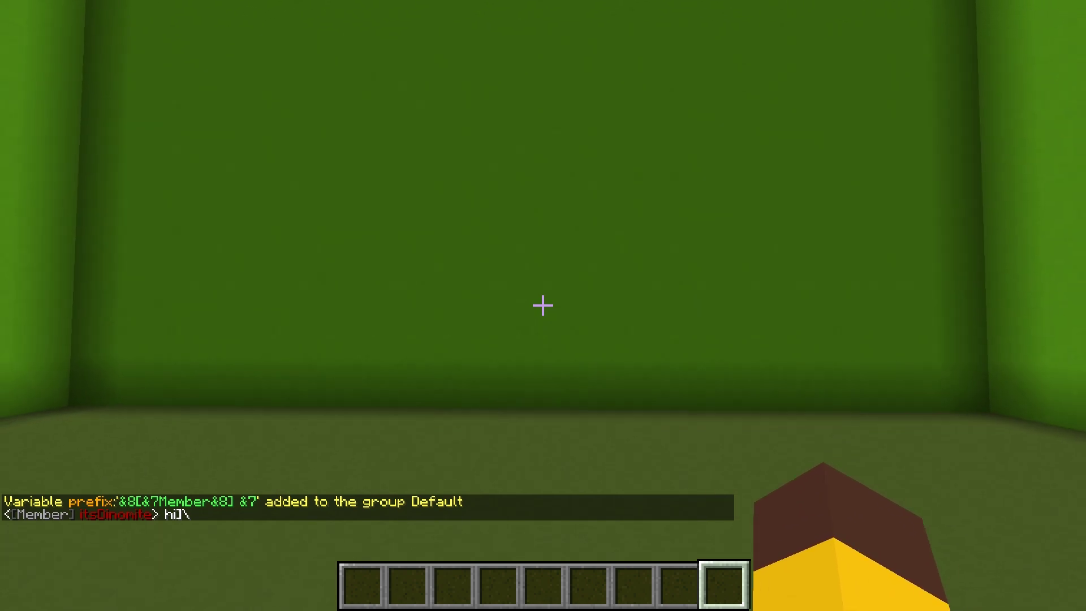
{"action": "key", "text": "w"}
Give your own player the personal chat prefix awesomexd with the manuaddv command.
{"action": "key", "text": "slash"}
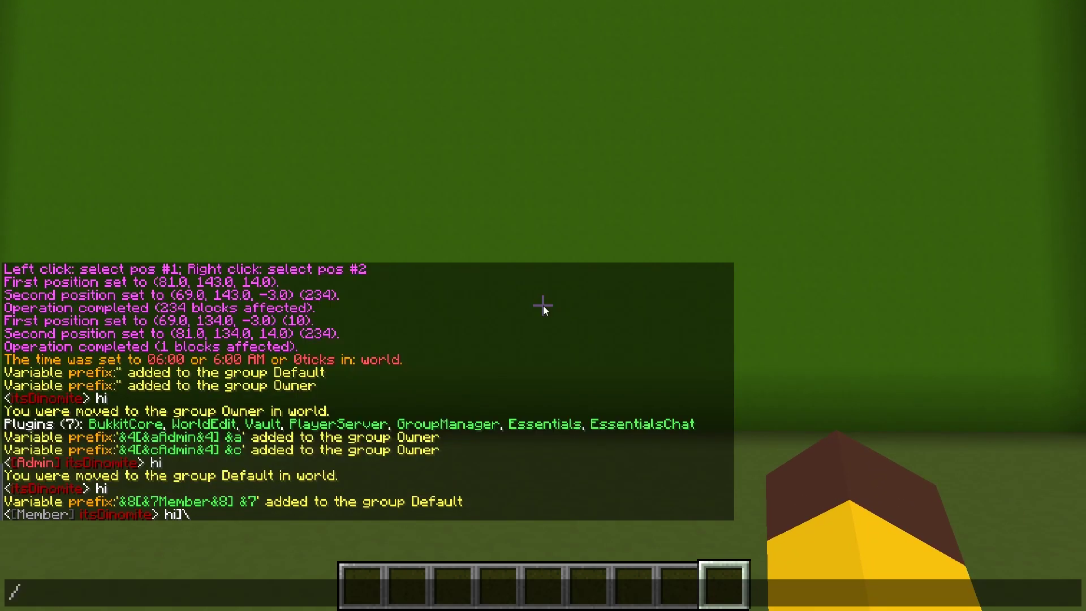
{"action": "type", "text": "man"}
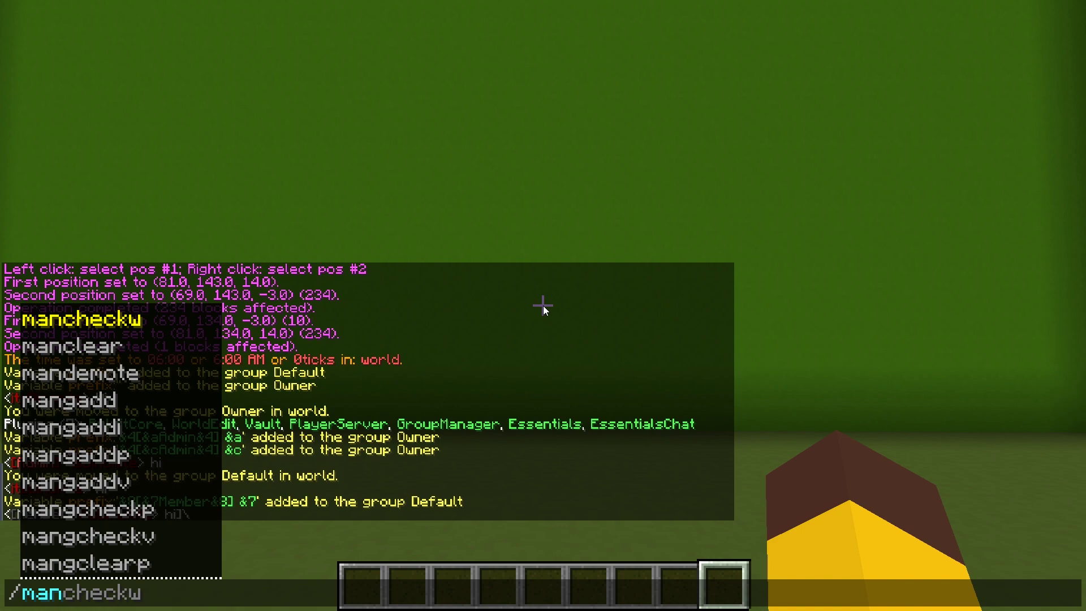
{"action": "type", "text": "u"}
{"action": "key", "text": "Tab"}
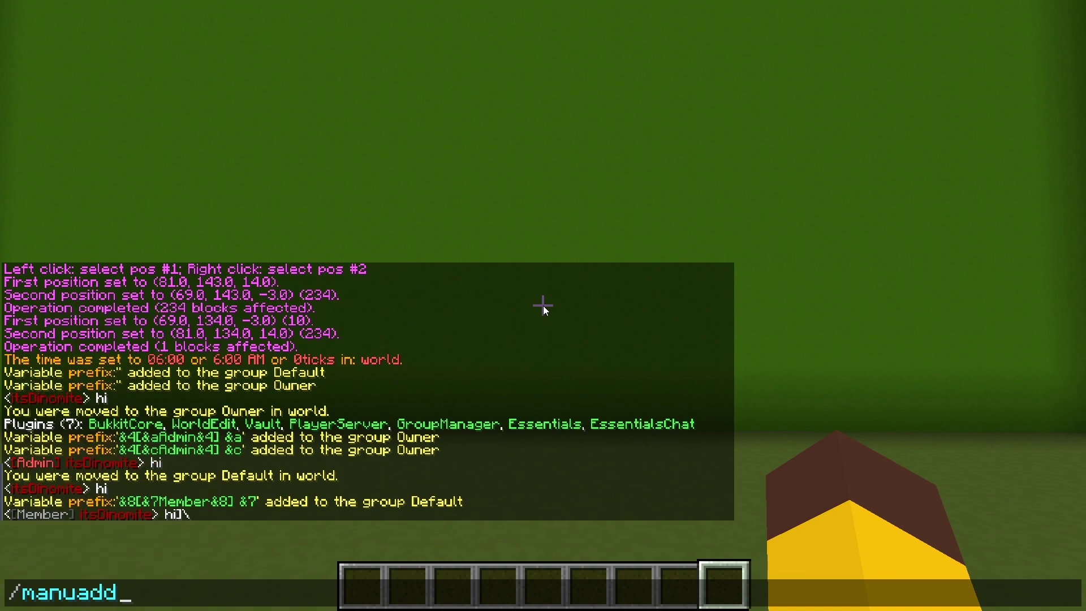
{"action": "type", "text": "v i"}
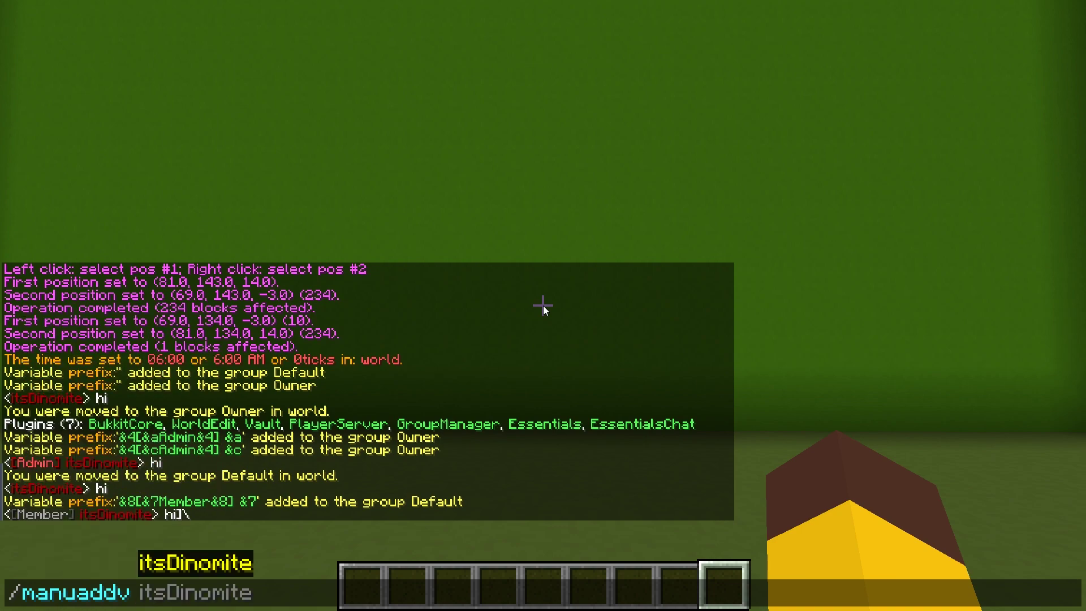
{"action": "key", "text": "Tab"}
{"action": "type", "text": "prefi"}
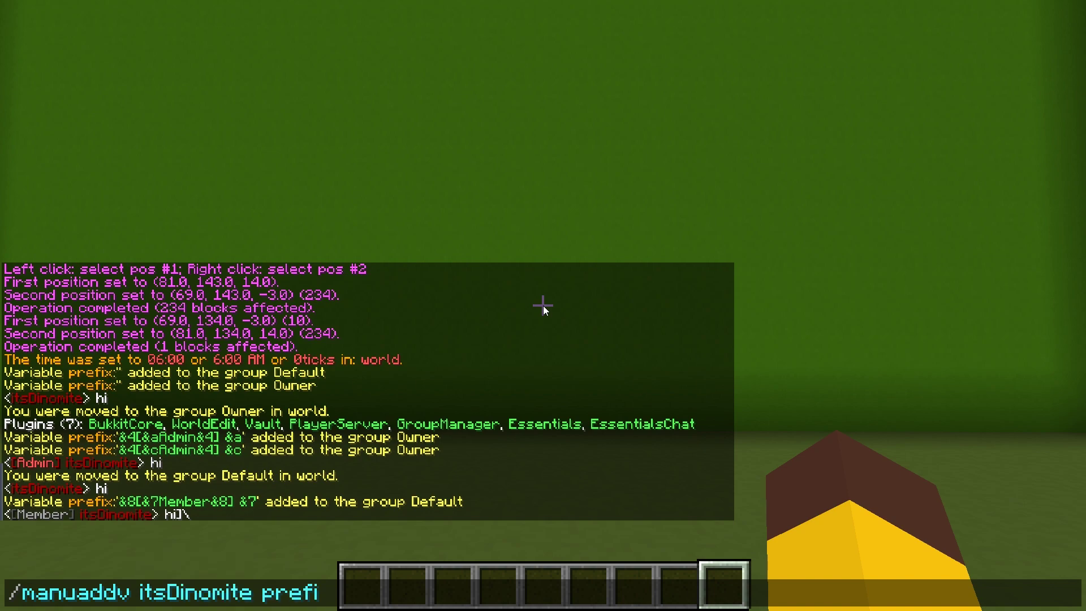
{"action": "type", "text": "x awesomexd"}
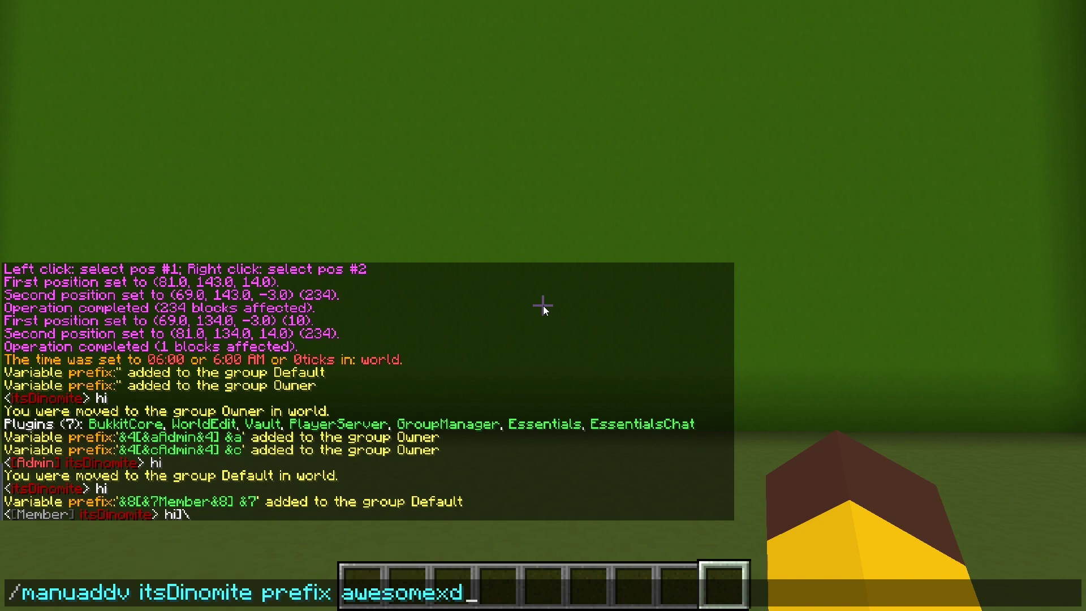
{"action": "key", "text": "Return"}
Send "hi" in chat to test your player's personal awesomexd prefix.
{"action": "key", "text": "t"}
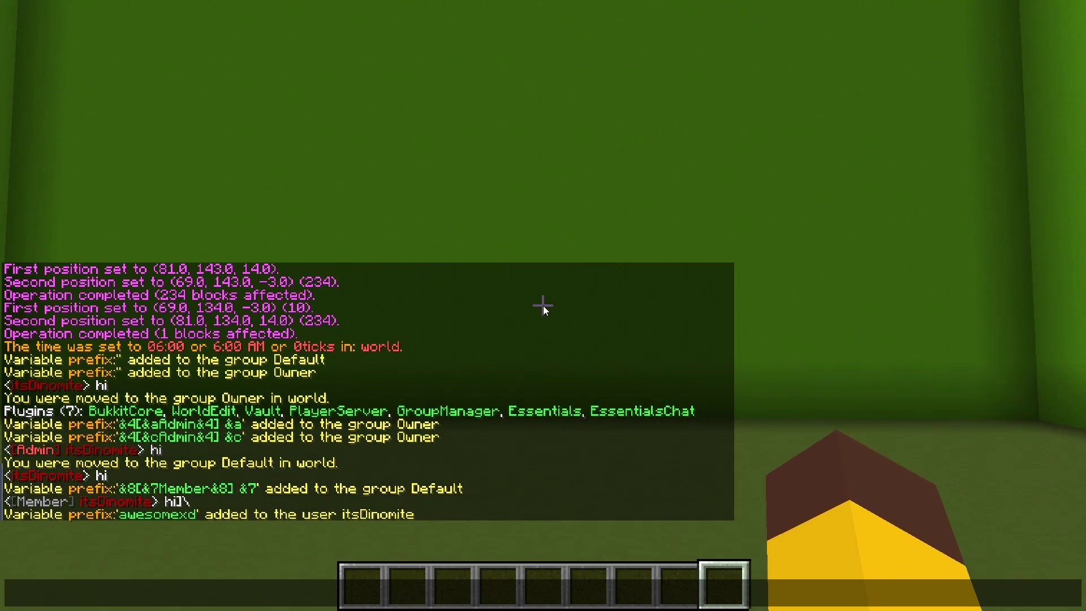
{"action": "type", "text": "hi"}
{"action": "key", "text": "Return"}
{"action": "key", "text": "s"}
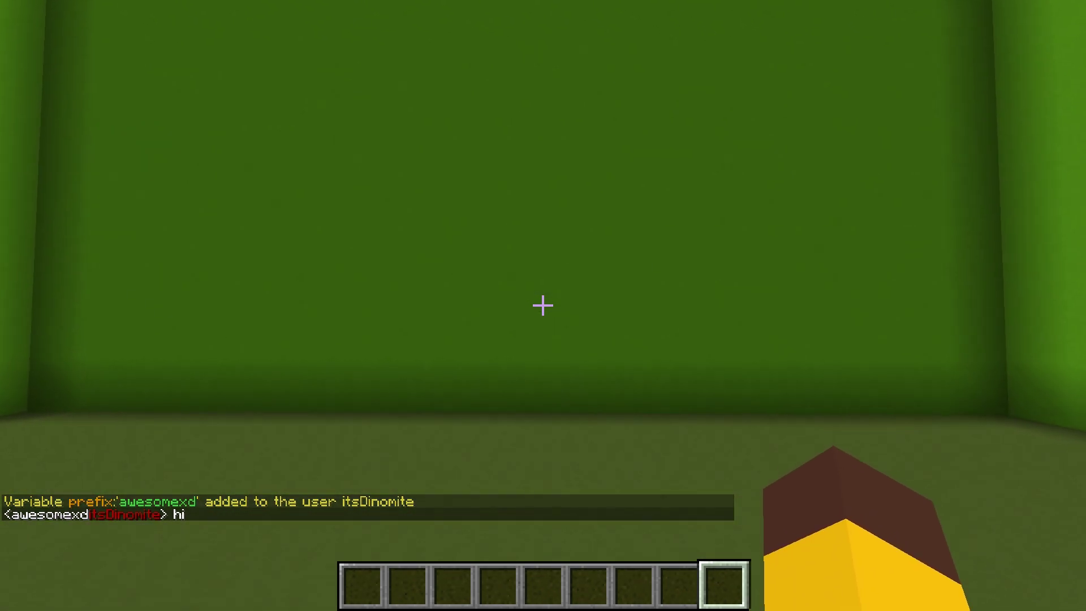
{"action": "key", "text": "w"}
Rerun the manuaddv prefix command for your own player with the empty value "" and send "hi" in chat to test it.
{"action": "key", "text": "t"}
{"action": "key", "text": "Up"}
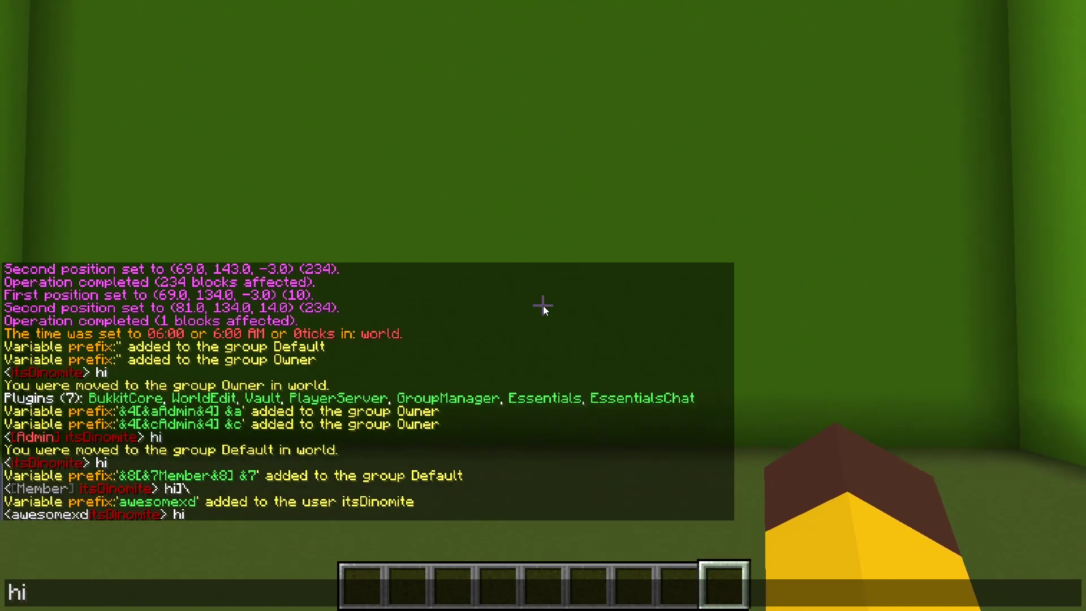
{"action": "key", "text": "Up"}
{"action": "key", "text": "BackSpace"}
{"action": "key", "text": "BackSpace"}
{"action": "key", "text": "BackSpace"}
{"action": "key", "text": "BackSpace"}
{"action": "key", "text": "BackSpace"}
{"action": "key", "text": "BackSpace"}
{"action": "key", "text": "BackSpace"}
{"action": "key", "text": "BackSpace"}
{"action": "key", "text": "BackSpace"}
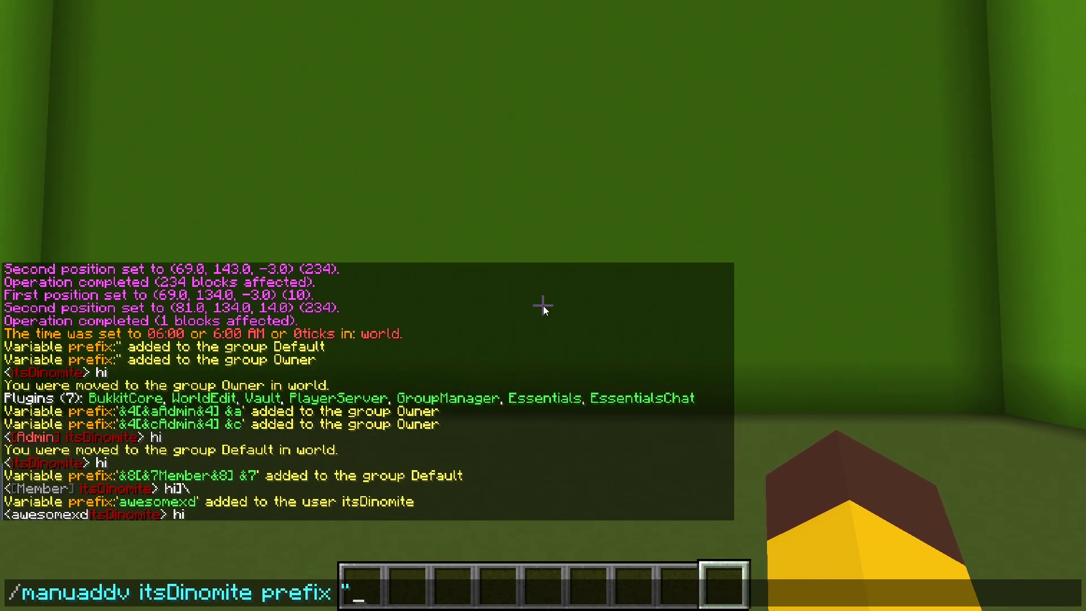
{"action": "type", "text": "\"\""}
{"action": "key", "text": "Return"}
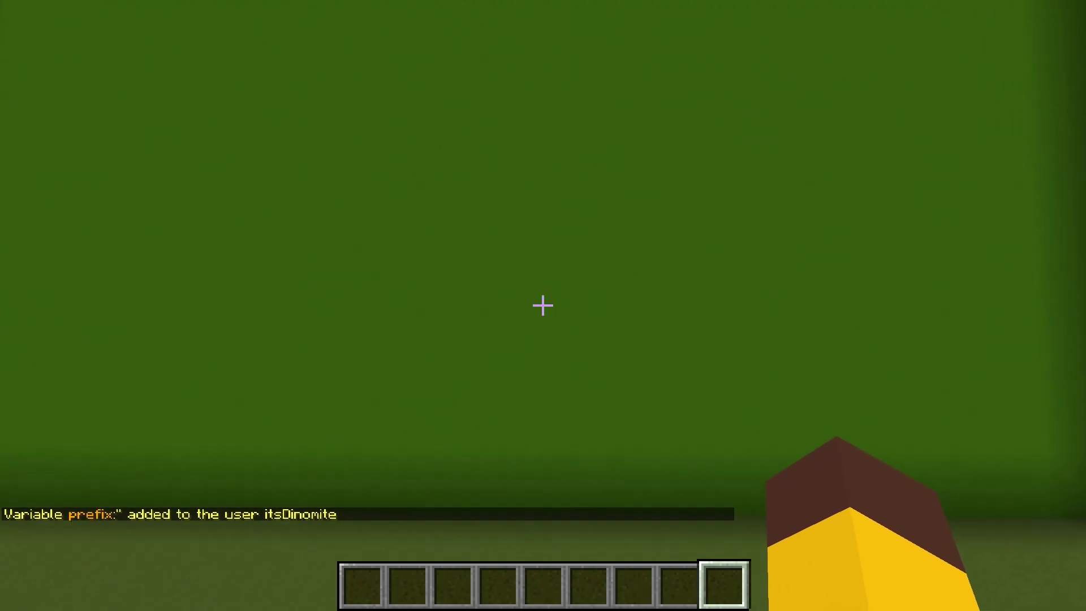
{"action": "type", "text": "te> hi"}
{"action": "key", "text": "Return"}
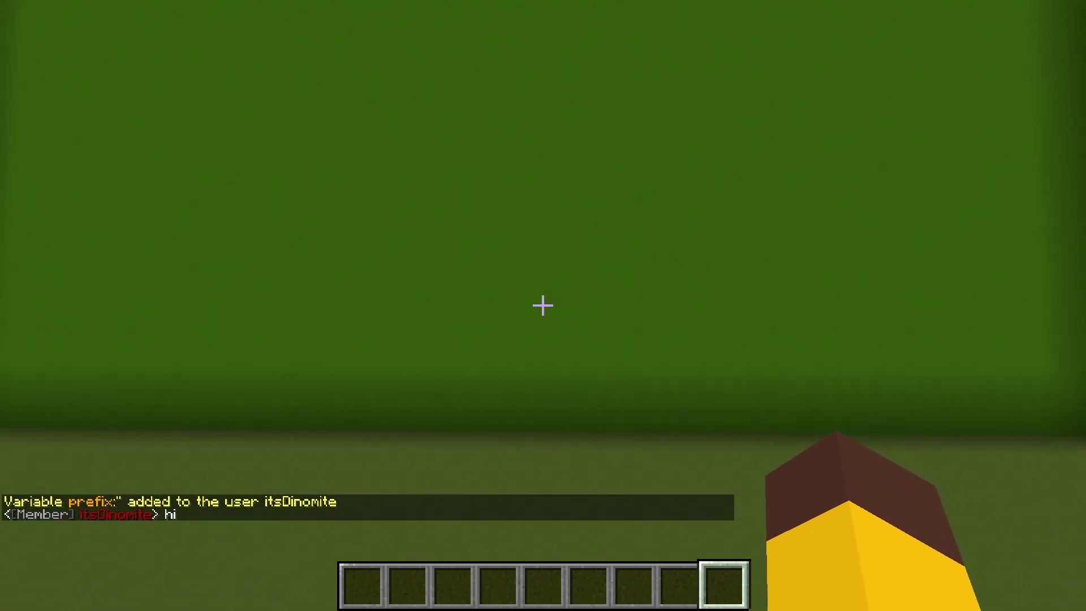